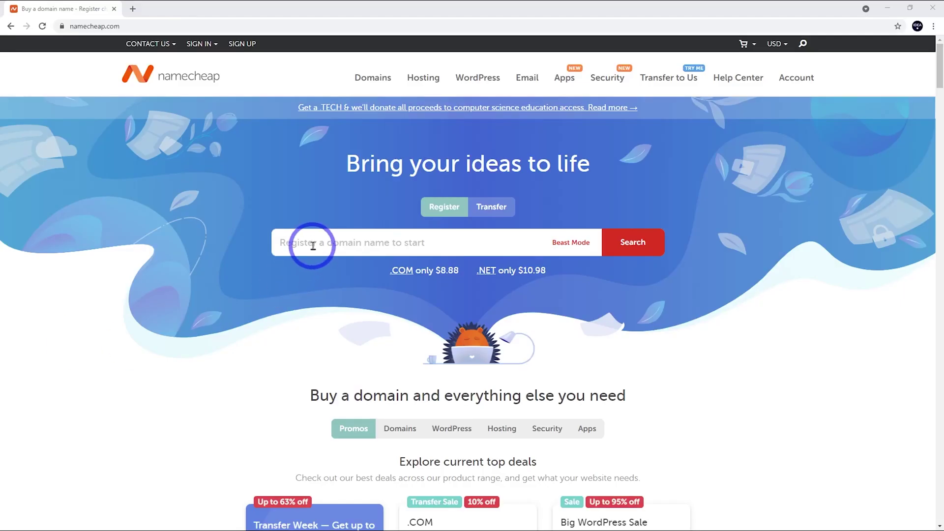
Step: Search for ideaspot.site, see it available at $2.19/yr, and add it to the cart
click(311, 244)
text(http://ideaspot.site/)
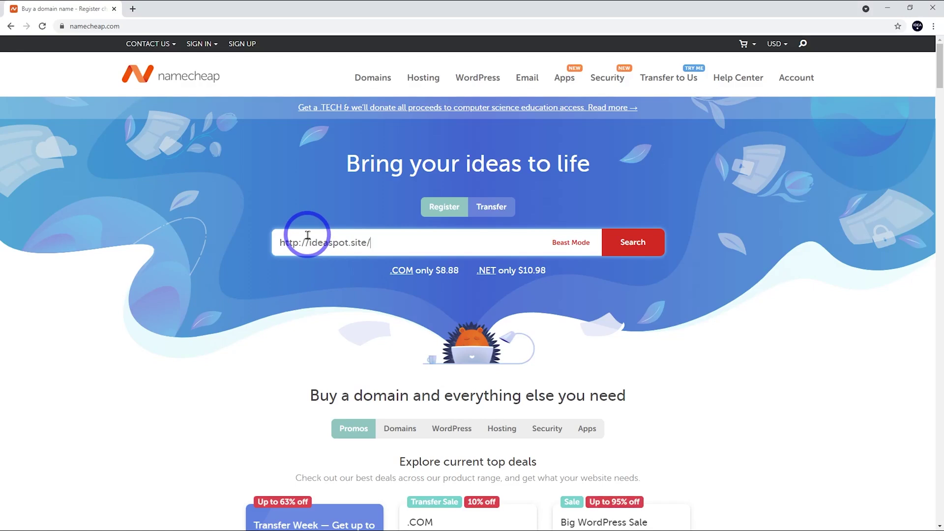
click(635, 251)
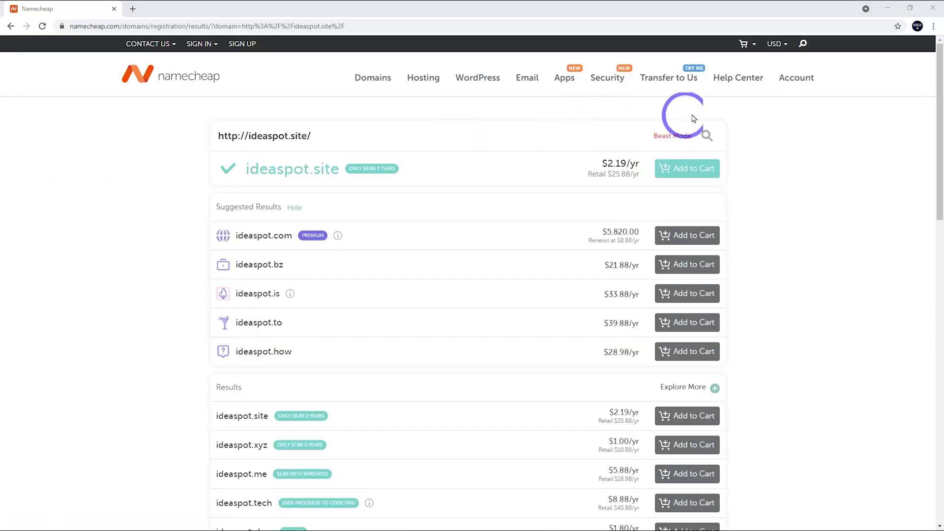
click(776, 43)
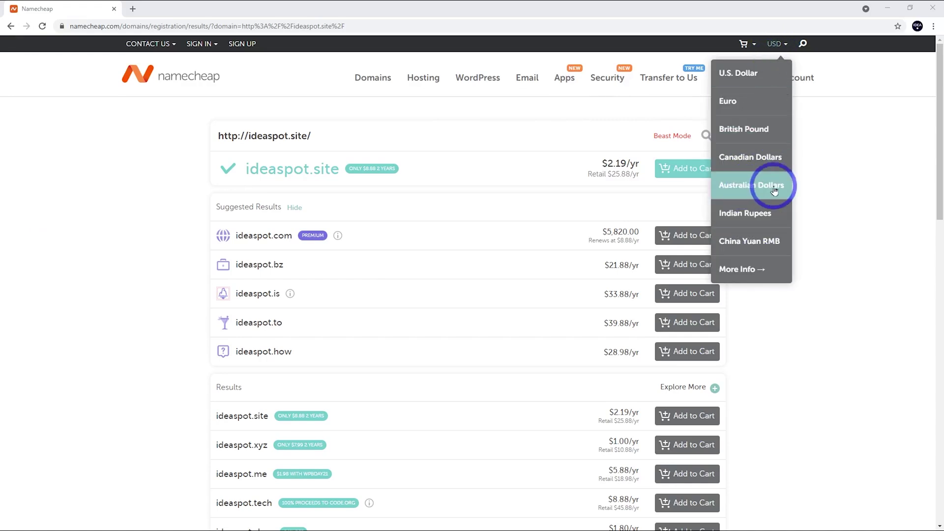
click(675, 172)
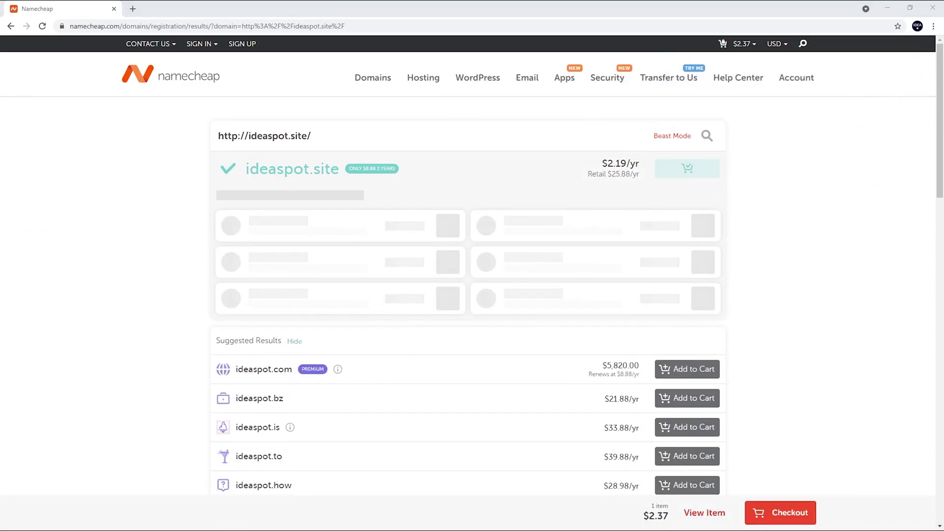
click(788, 516)
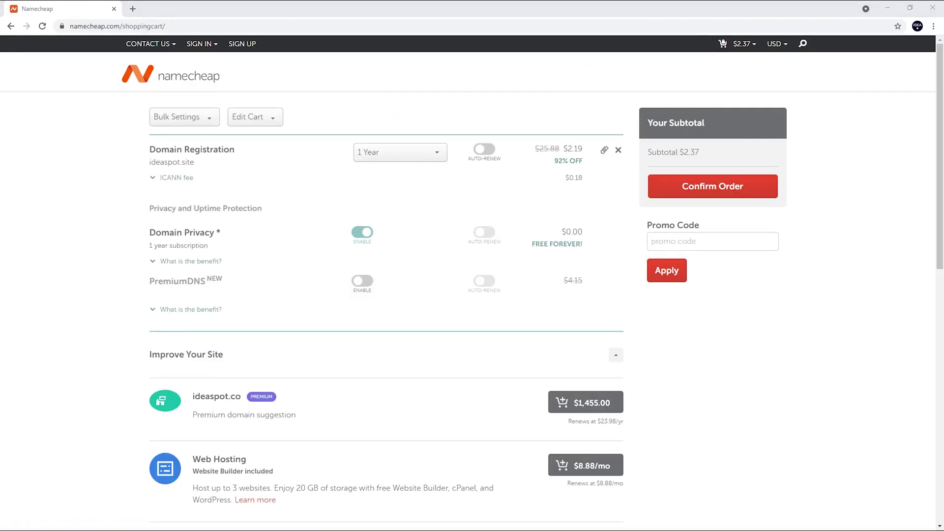
Step: Confirm the ideaspot.site order, sign in with the emailed verification code, and pass billing with the default card
click(742, 183)
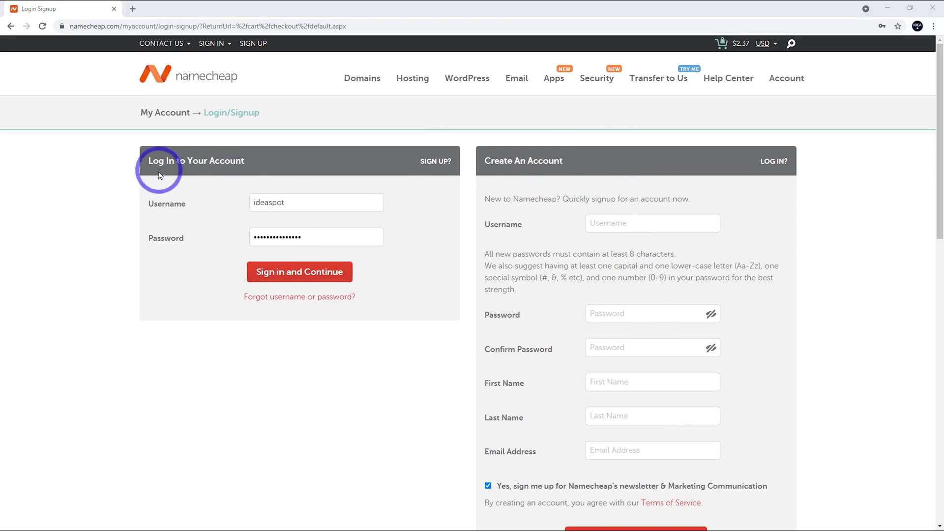
click(291, 279)
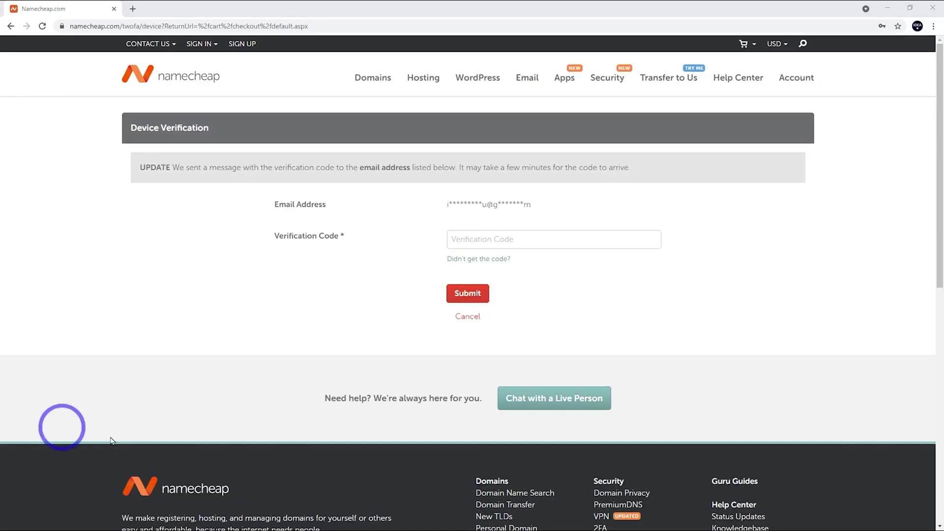
click(468, 243)
click(468, 293)
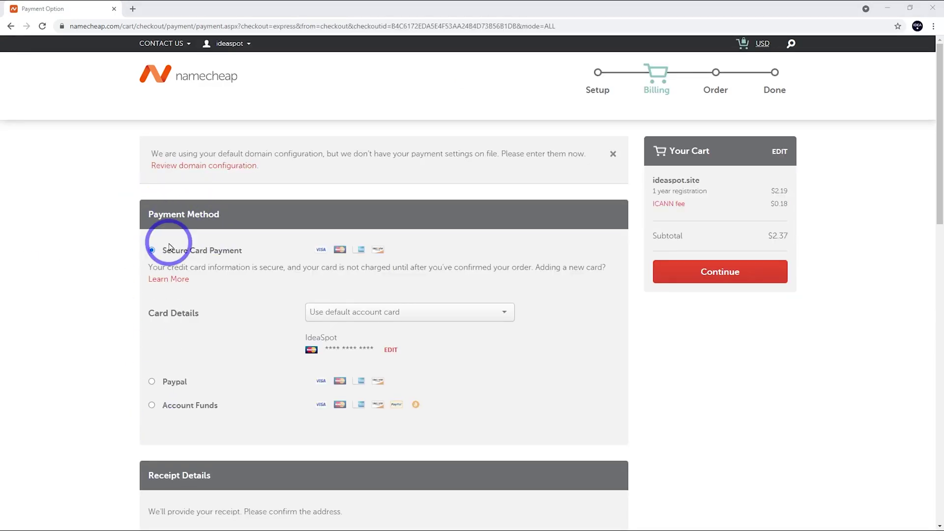
click(693, 270)
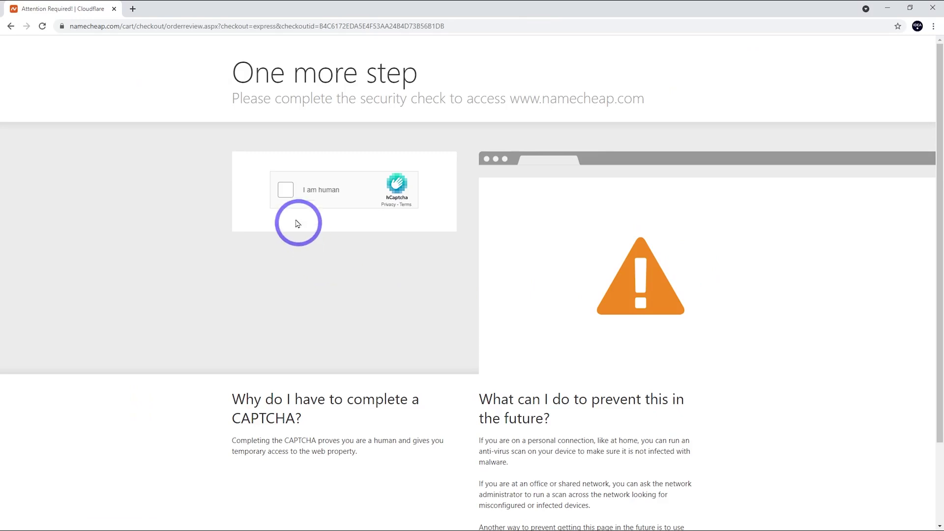
Step: Pass the human verification and pay for the ideaspot.site order
click(285, 190)
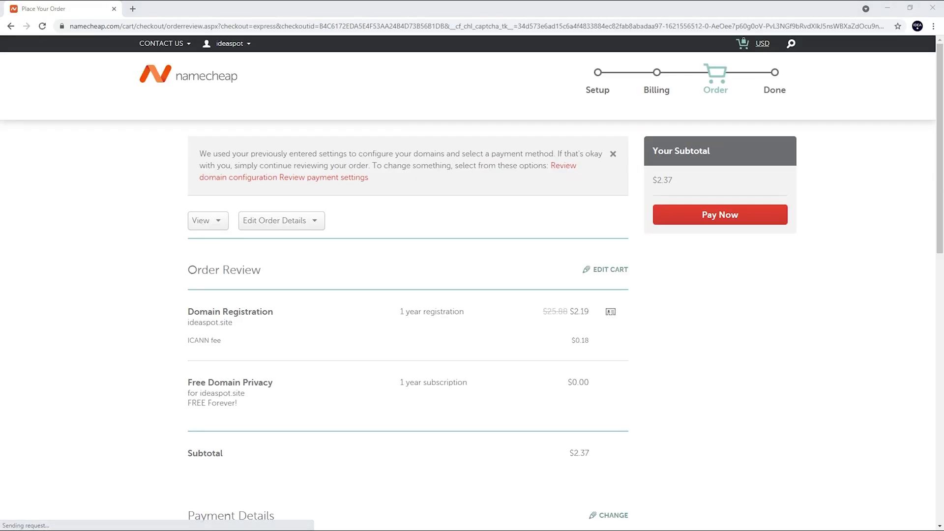
click(687, 216)
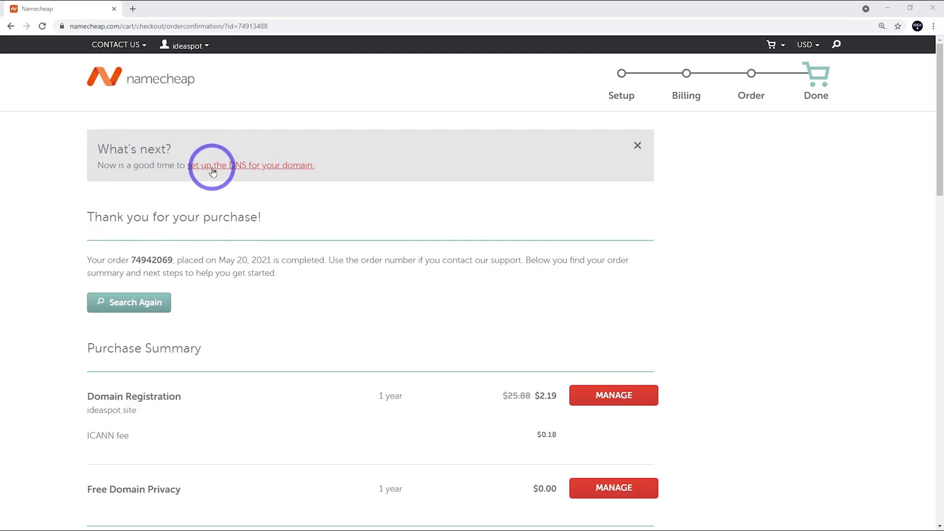
click(273, 165)
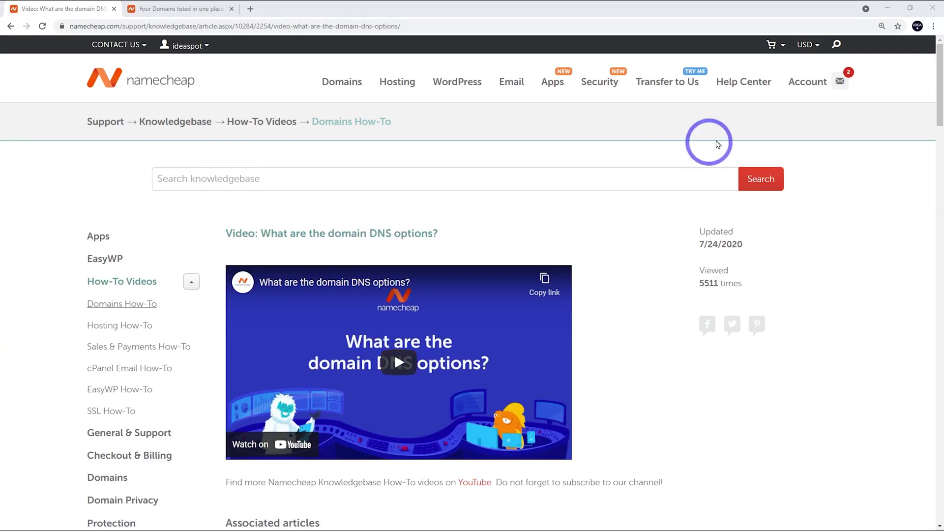
Step: Open ideaspot.site from the domain list, keep Namecheap BasicDNS nameservers, and go to Advanced DNS
mouse_move(807, 81)
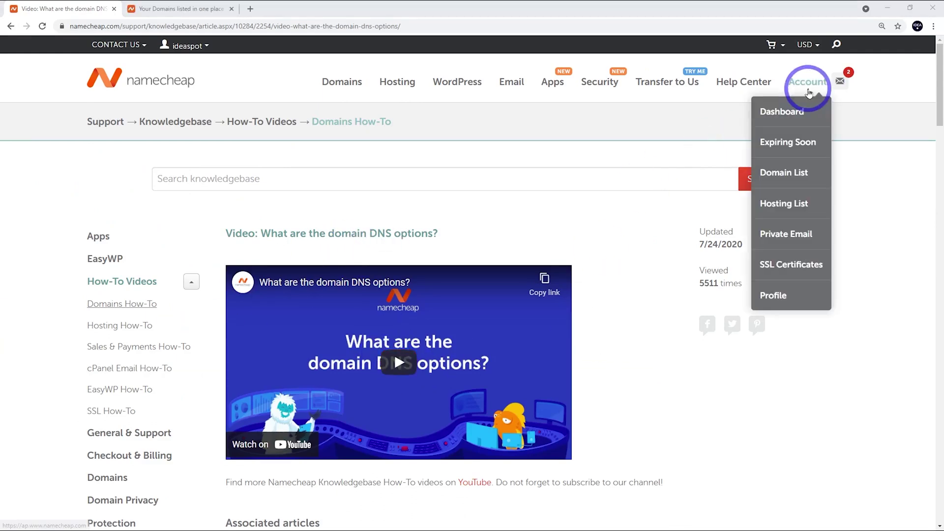
click(781, 172)
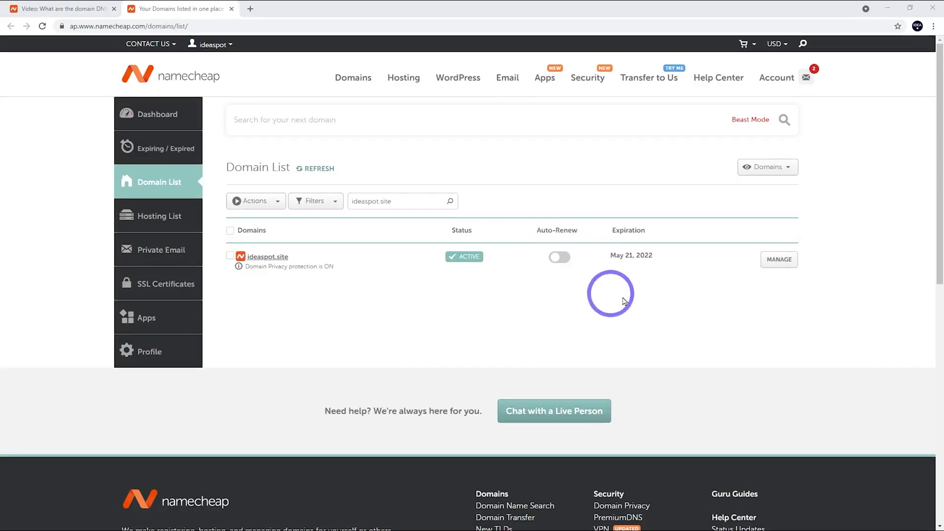
click(779, 259)
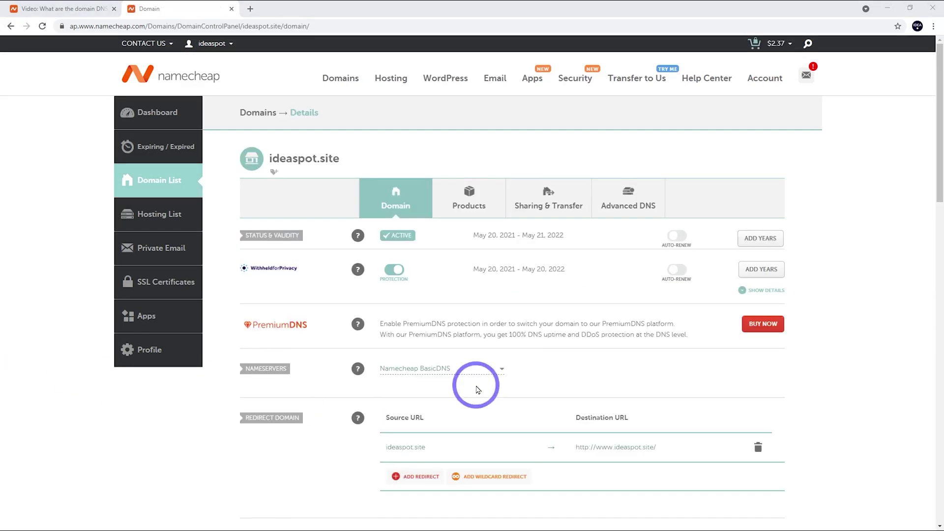
click(410, 372)
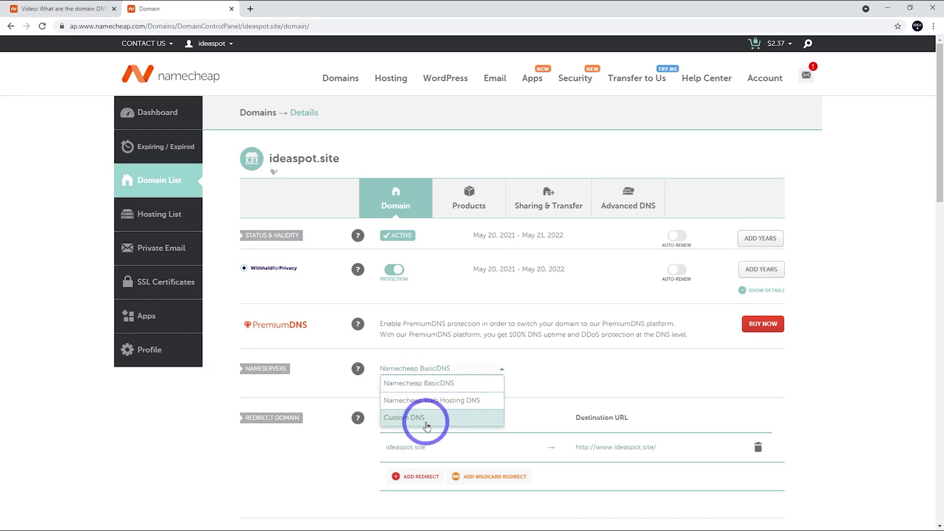
click(572, 353)
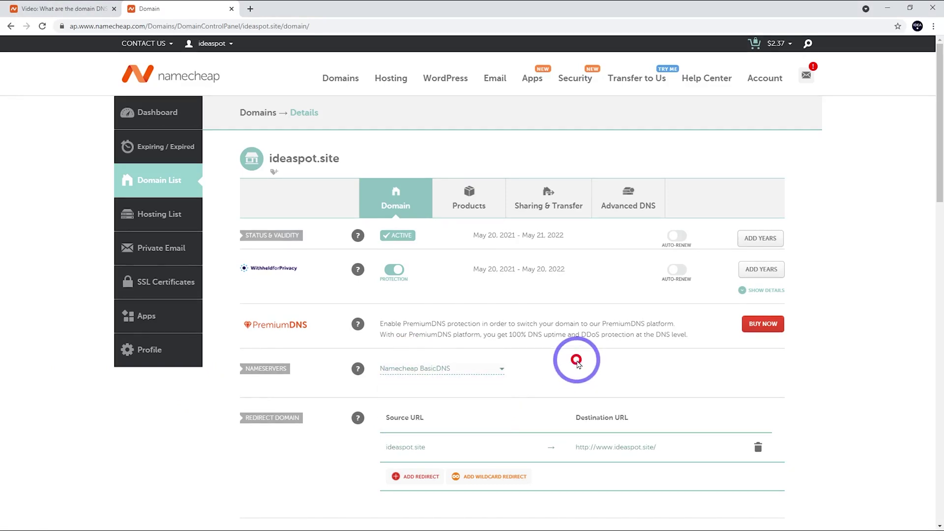
click(632, 207)
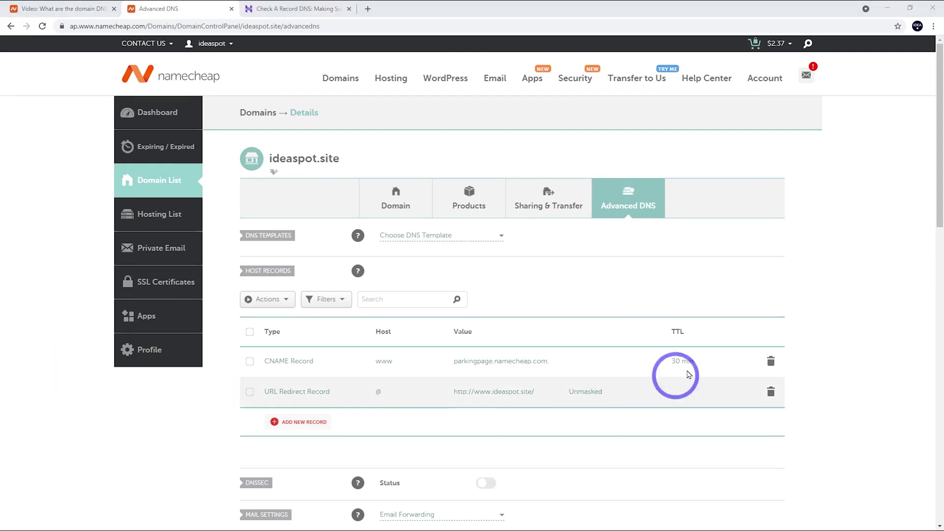
Step: Delete the default www CNAME record and the @ URL Redirect record from ideaspot.site
click(770, 361)
click(758, 410)
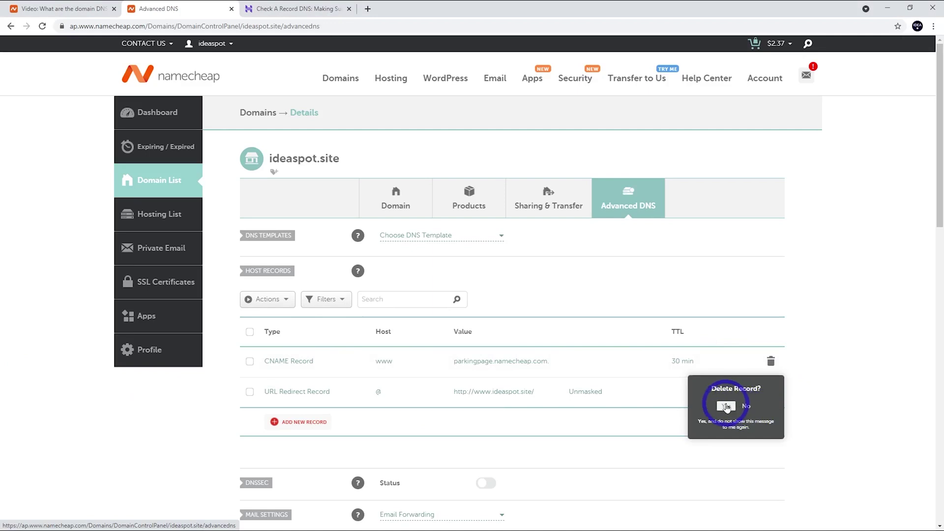
click(770, 370)
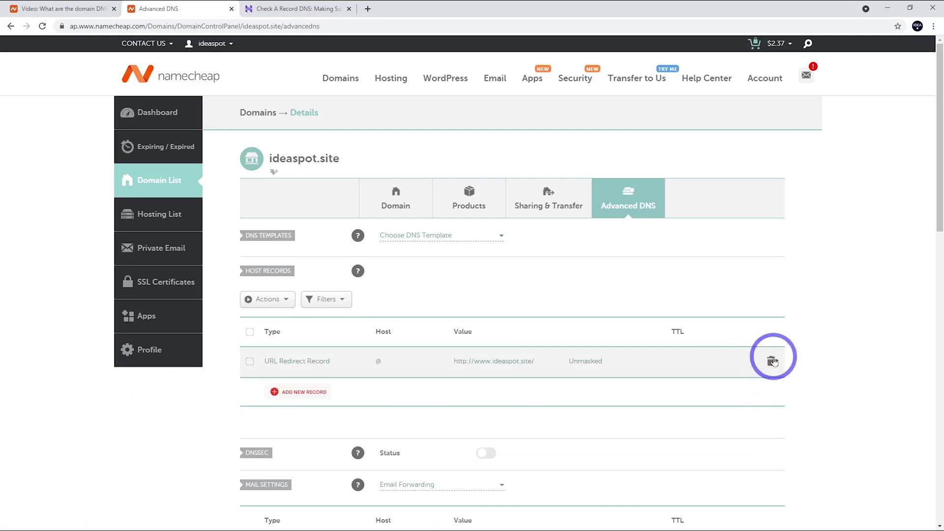
click(723, 406)
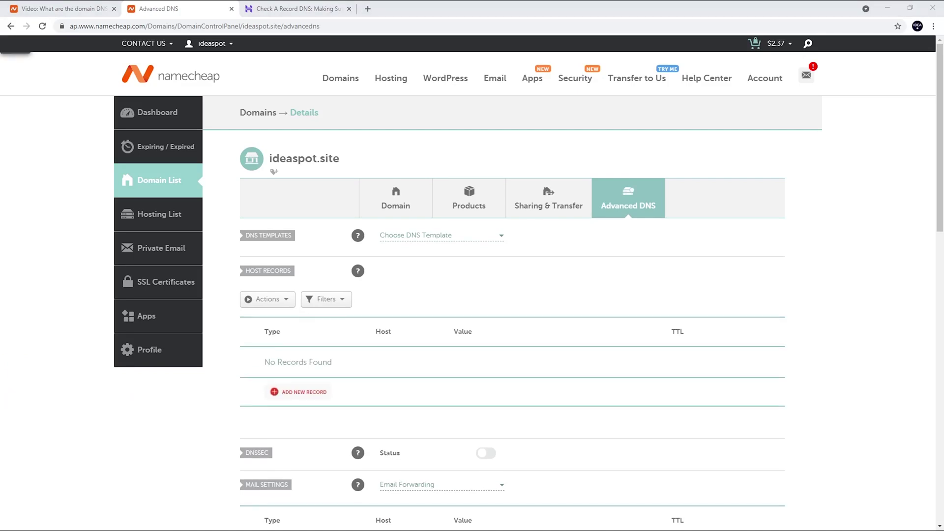
Step: Add an A record with host @ pointing to 156.67.22.191
click(291, 393)
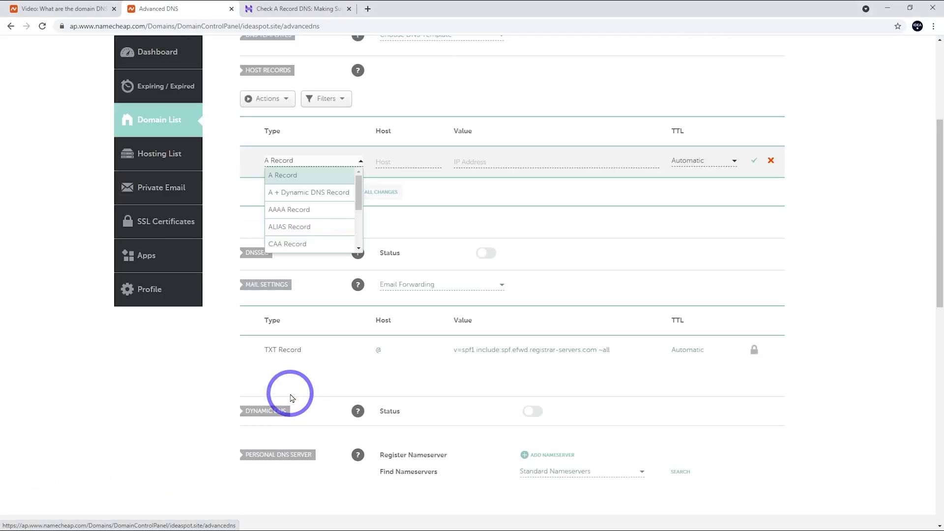
click(292, 175)
click(398, 161)
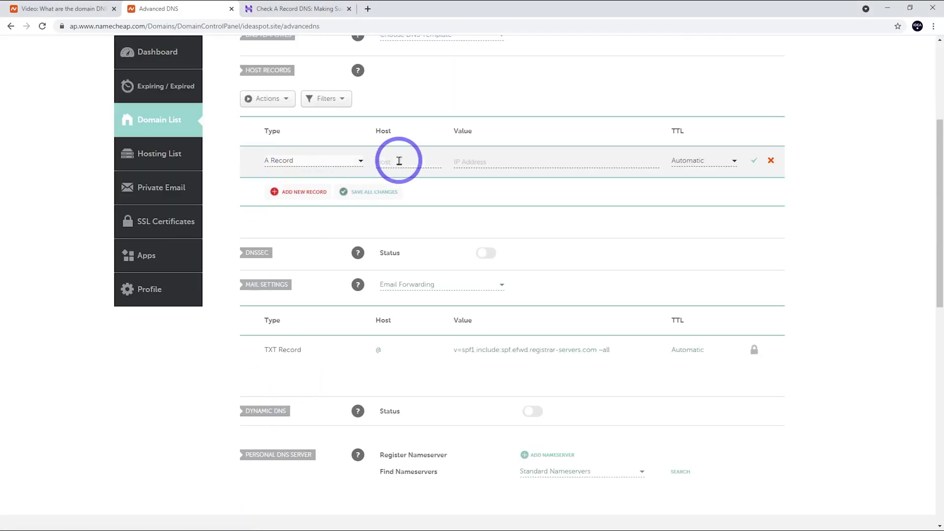
text(@)
click(459, 162)
text(156.67.22.191)
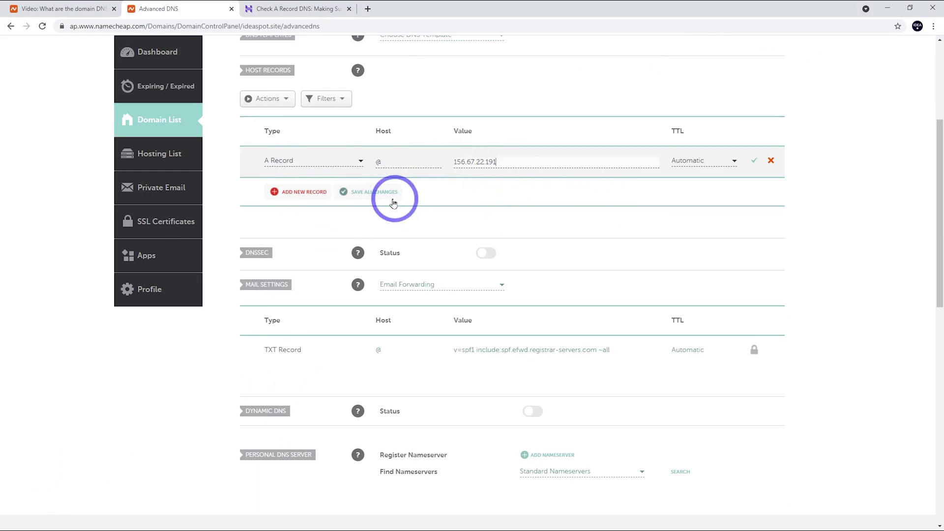
Step: Add a www CNAME record targeting ideaspot.site and save both records
click(277, 192)
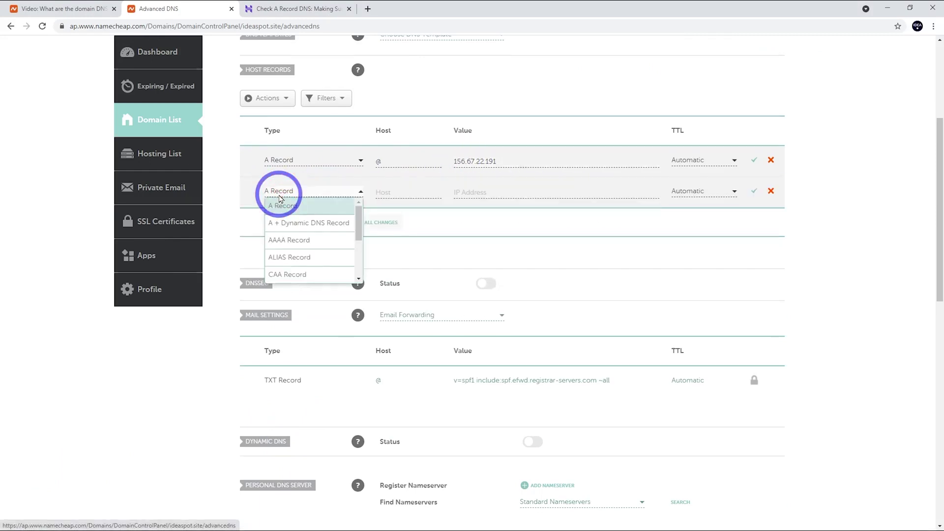
scroll(294, 254, down, 2)
click(289, 243)
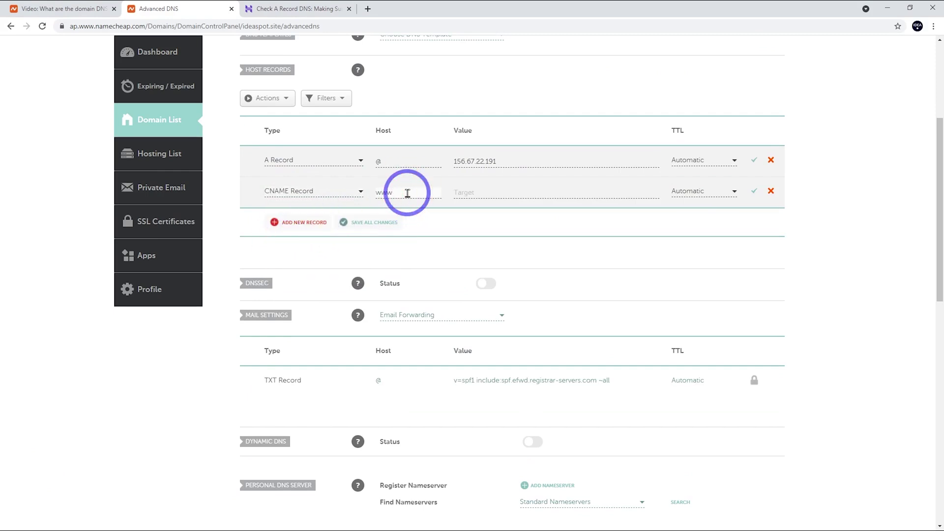
click(493, 192)
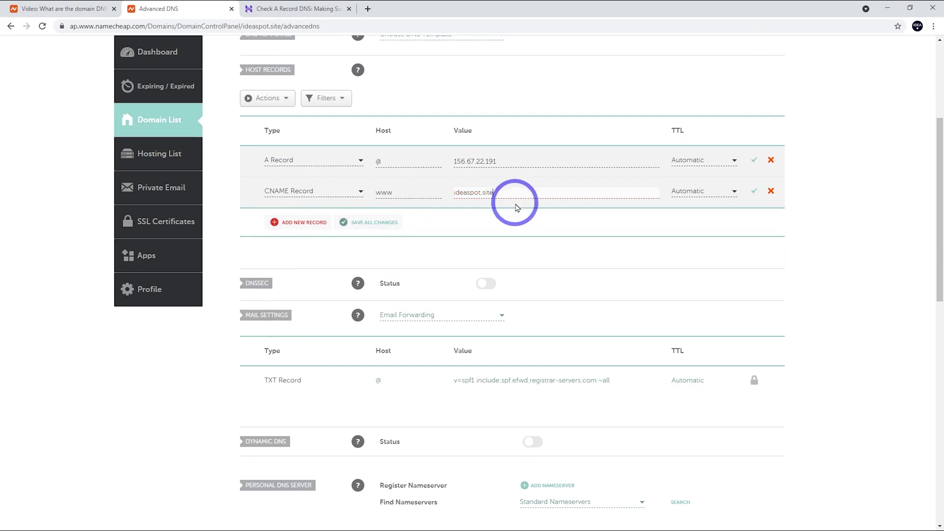
click(383, 225)
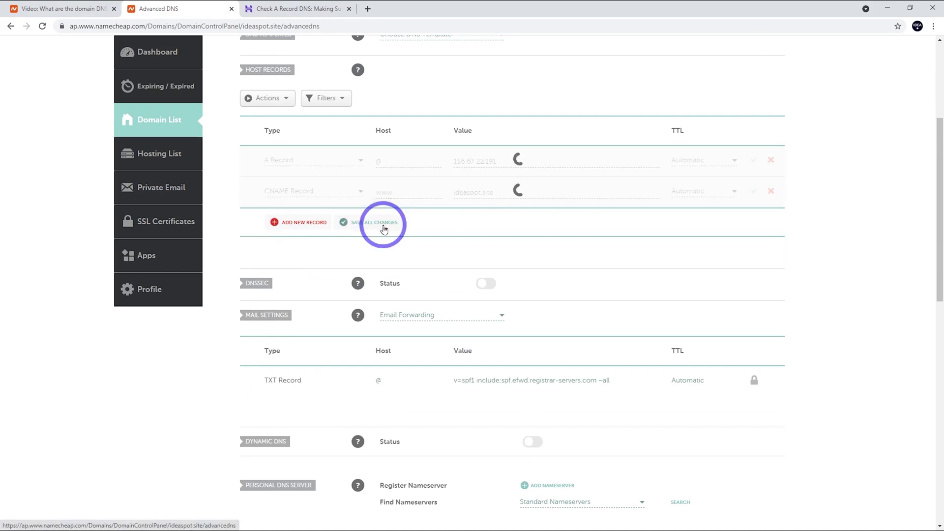
scroll(315, 348, up, 4)
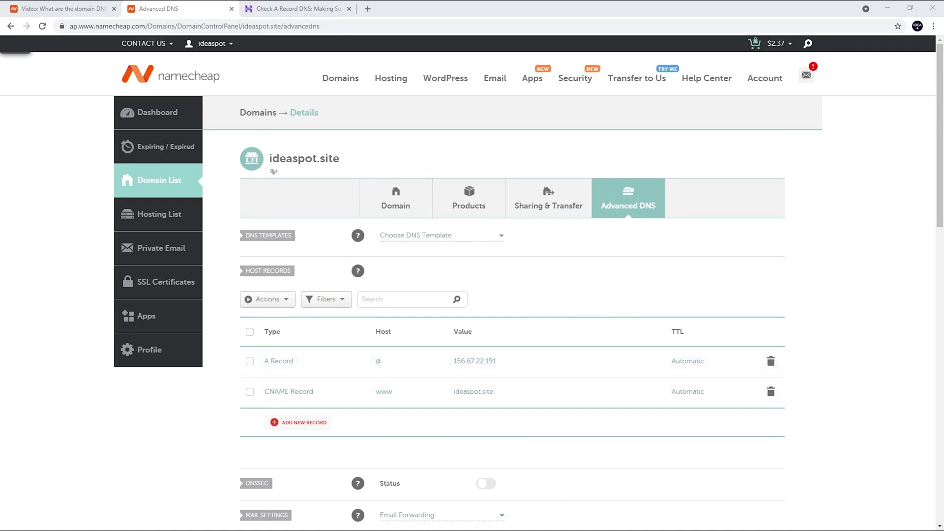
click(432, 236)
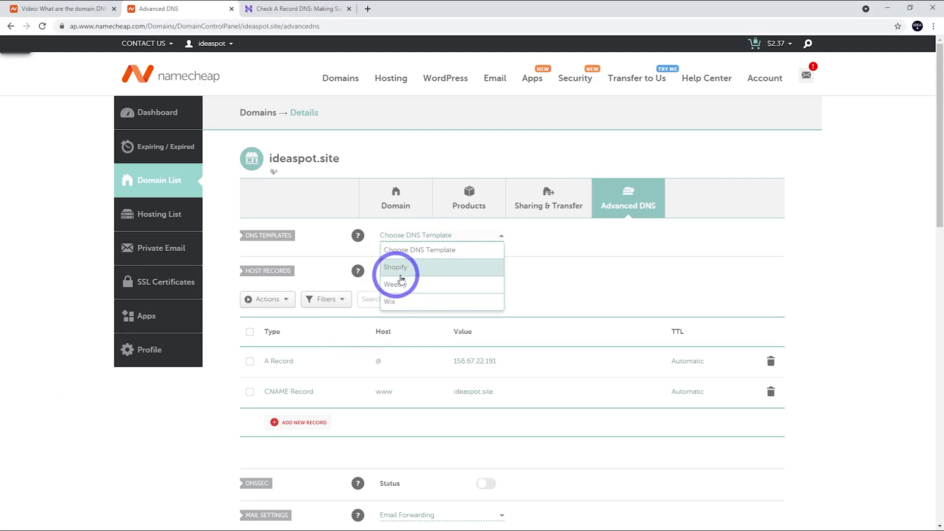
click(564, 241)
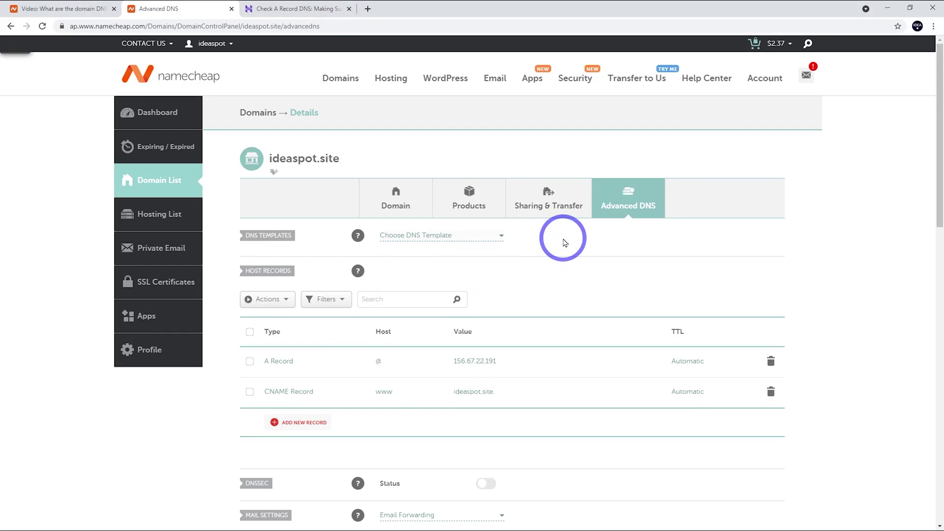
click(436, 235)
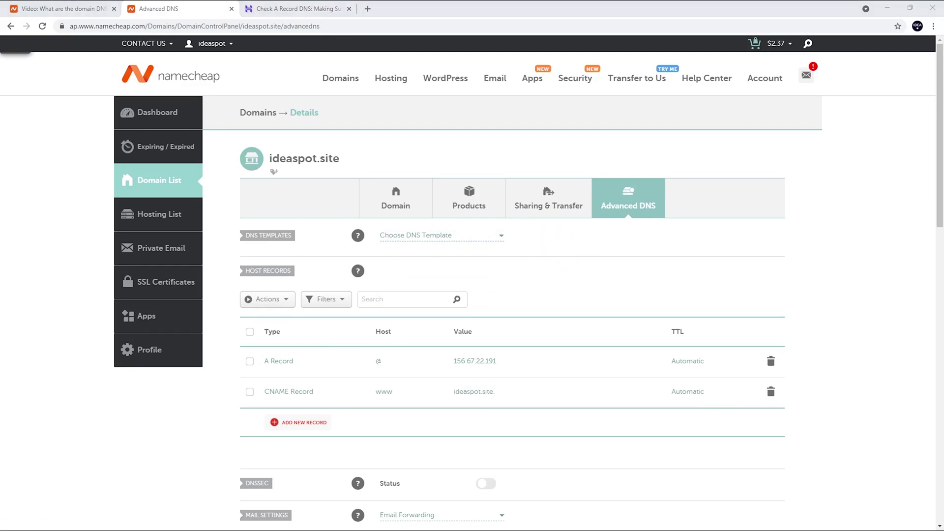